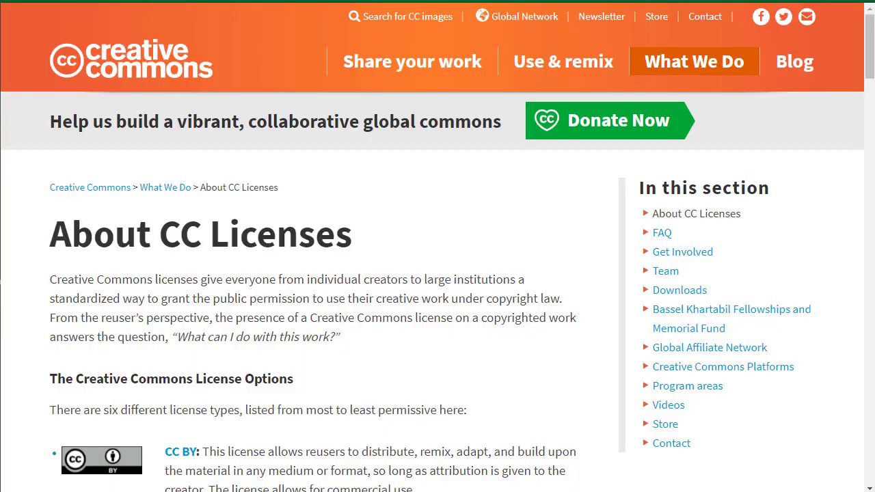
Scroll down the About CC Licenses page through the license types, starting with CC BY and CC BY-SA.
scroll(410, 386, "down", 4)
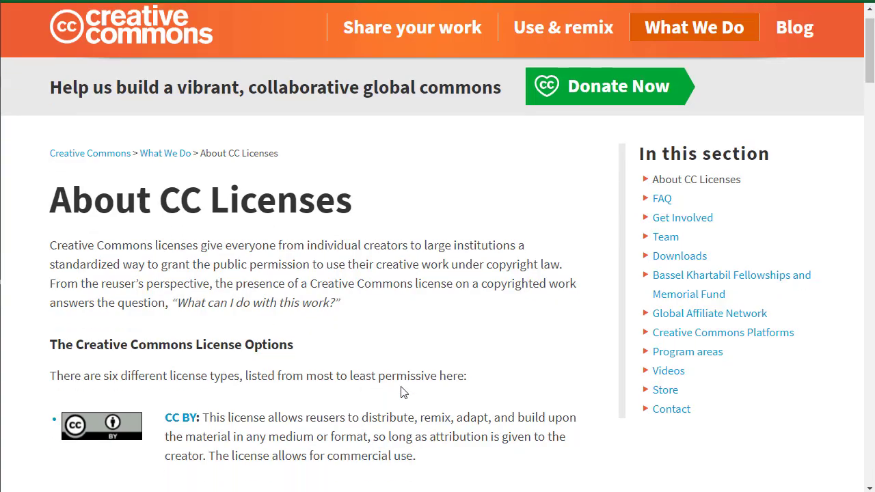
scroll(413, 385, "down", 5)
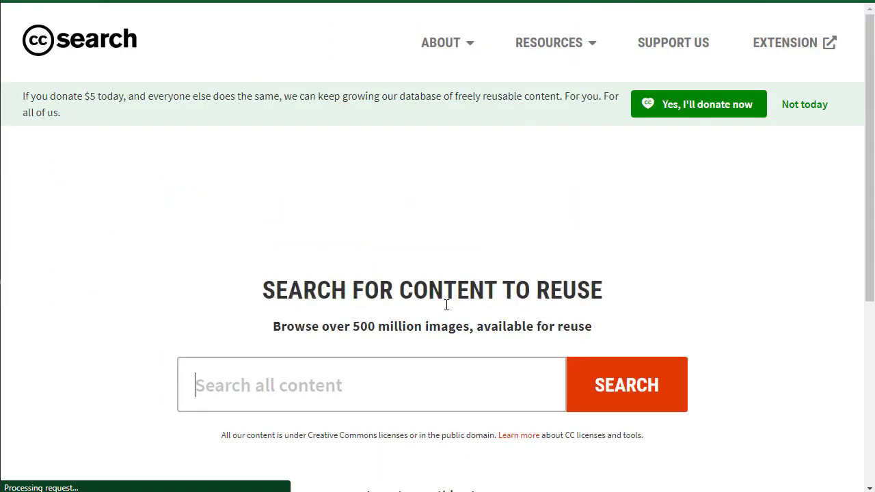
Search CC Search for 'horses' and scroll through the image results.
type("horses")
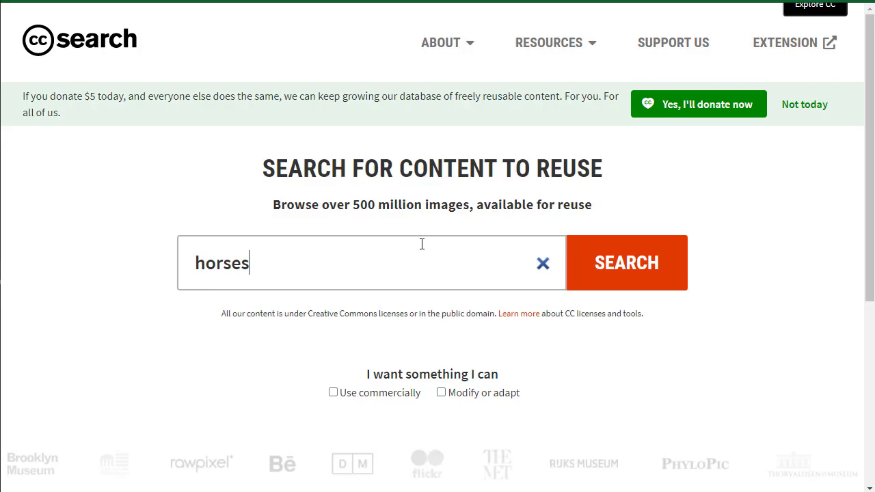
key("Return")
scroll(374, 275, "down", 2)
scroll(374, 276, "down", 10)
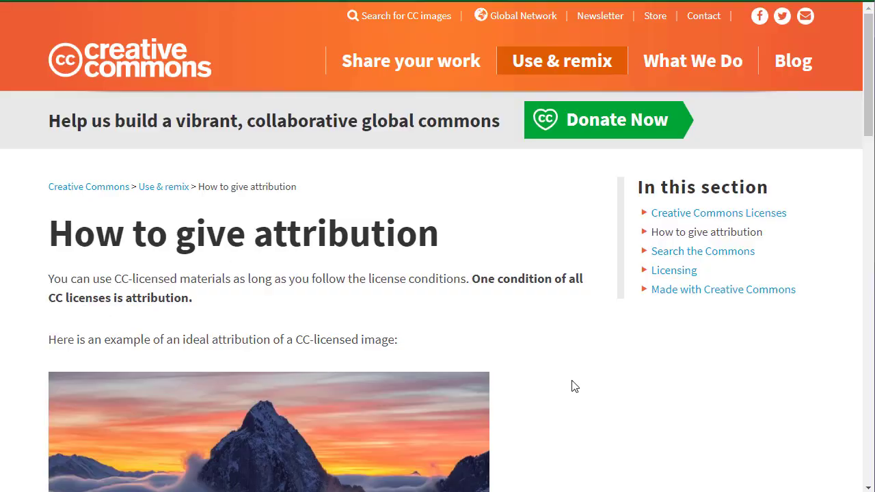
scroll(498, 348, "down", 3)
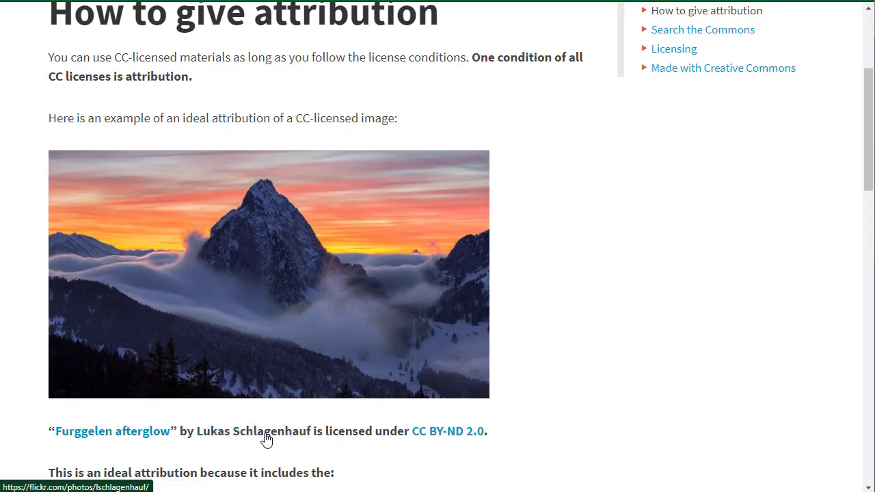
Visit the photographer's Flickr profile from the example credit, then go back and scroll to the Attributing Sources example.
left_click(288, 434)
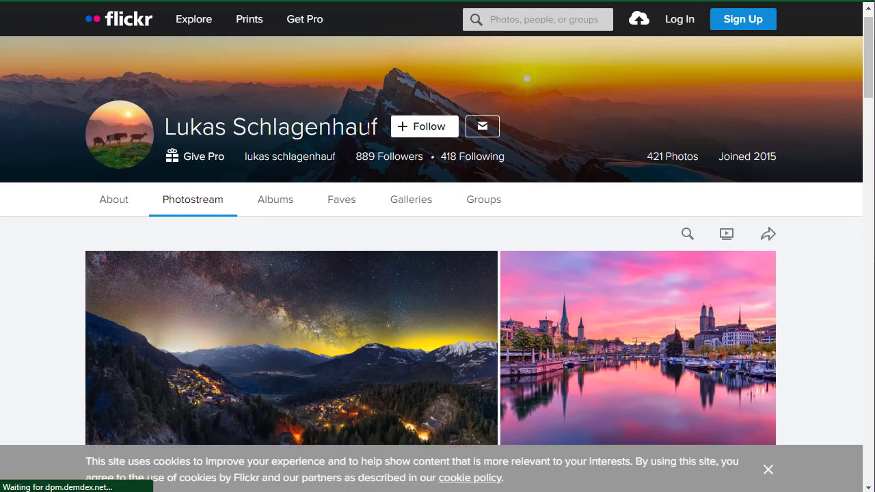
key("alt+Left")
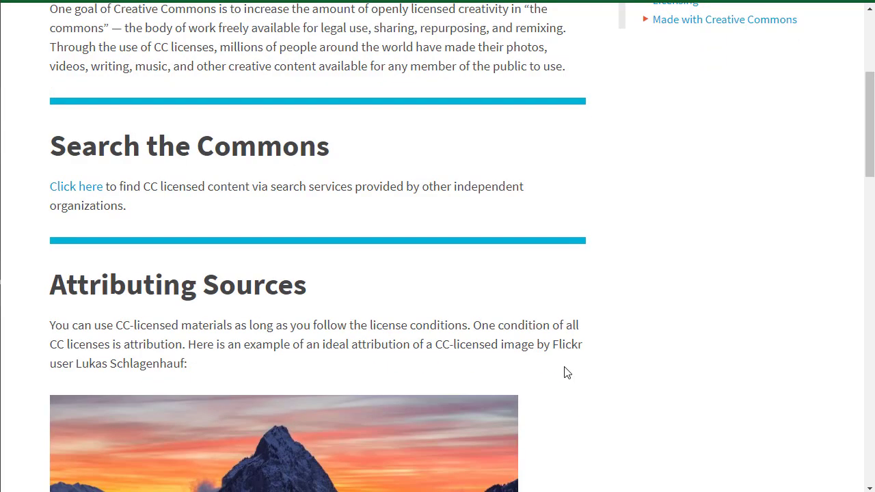
scroll(249, 253, "down", 4)
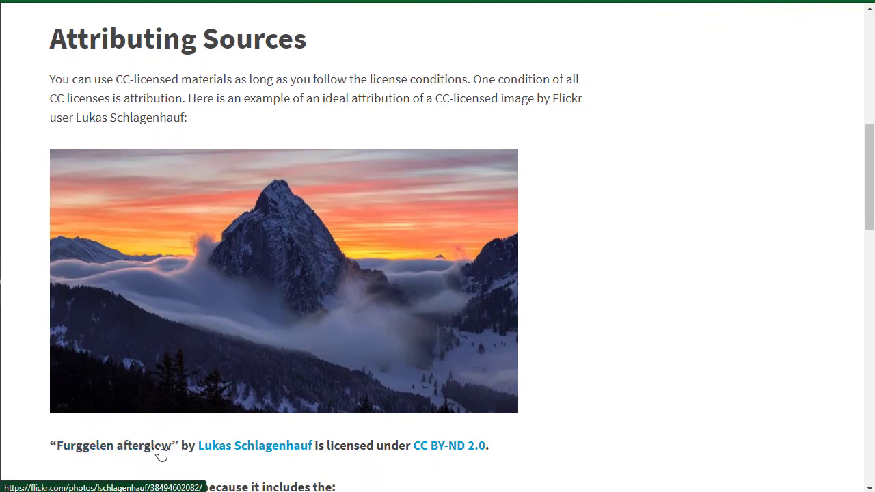
scroll(464, 434, "up", 3)
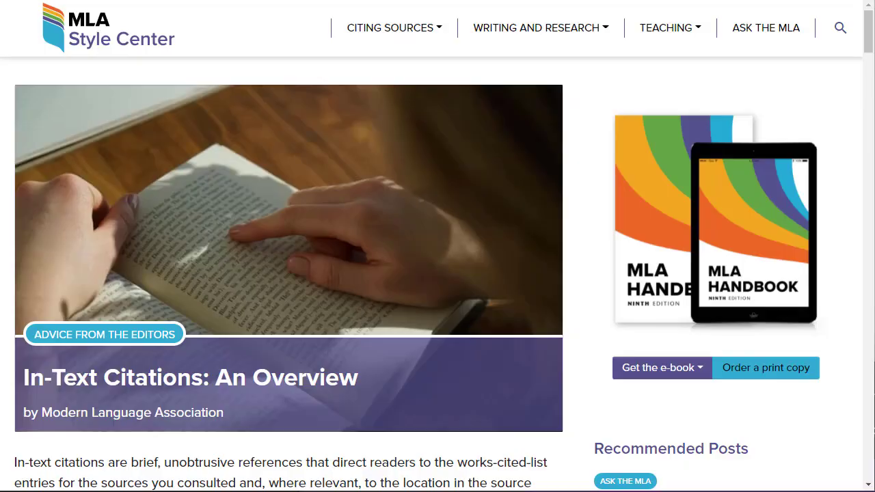
Go to Citing Sources > Citations by Format and scroll the Works-Cited-List Entries page.
left_click(375, 31)
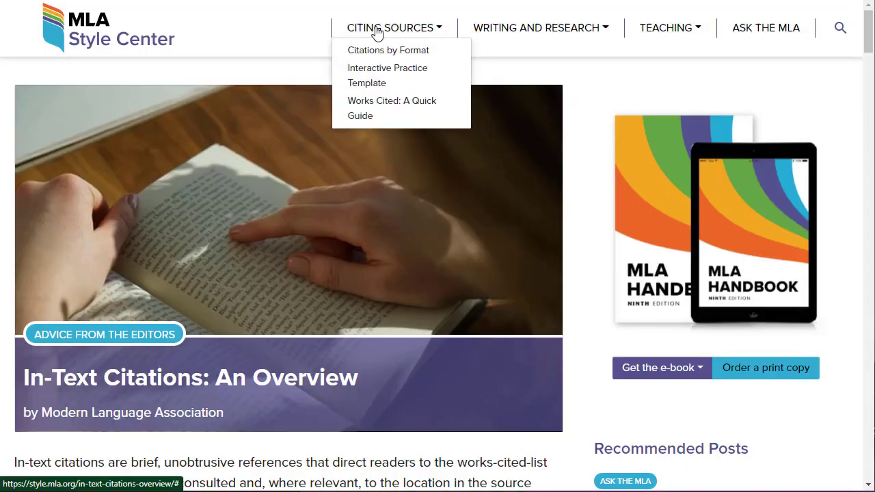
left_click(398, 52)
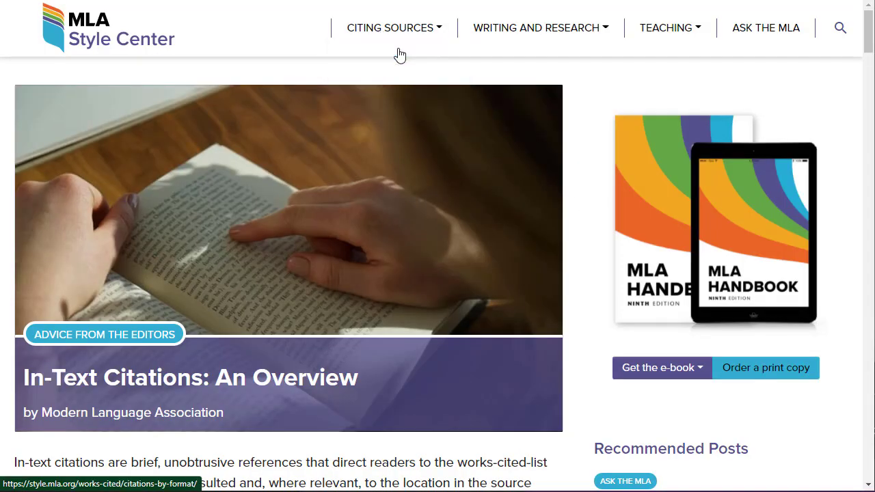
scroll(289, 251, "down", 2)
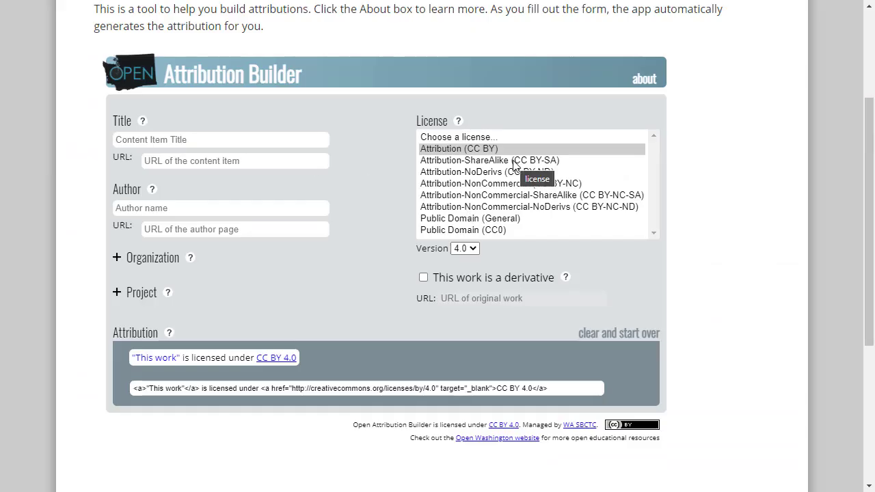
Enter the title 'Furggelen afterglow' and paste the photo's Flickr link as the content URL.
scroll(513, 166, "down", 1)
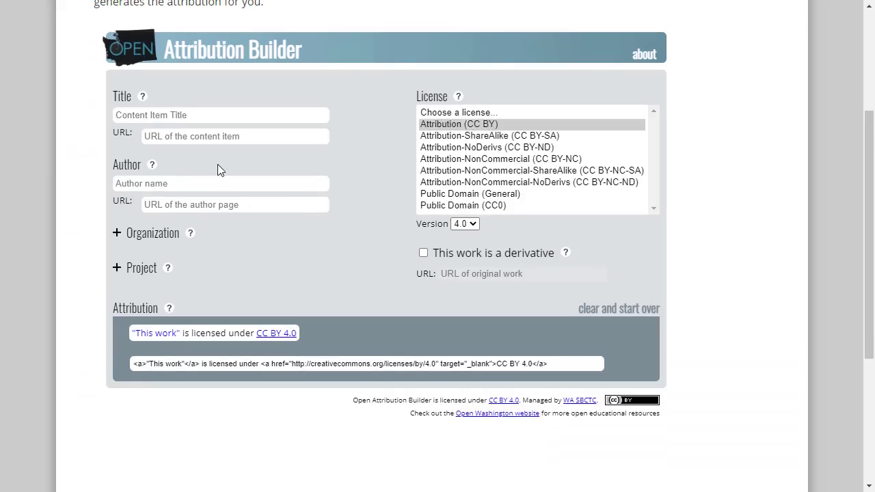
type("Furggle")
key("BackSpace")
key("BackSpace")
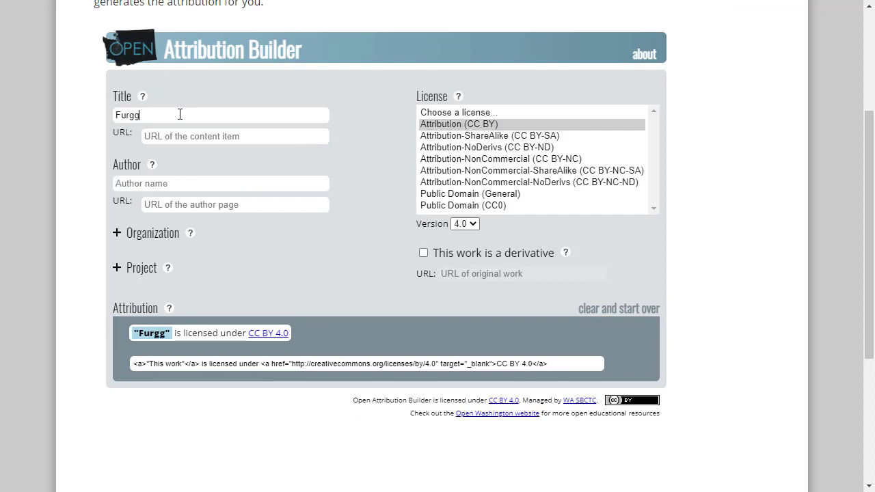
type("elen afterglow")
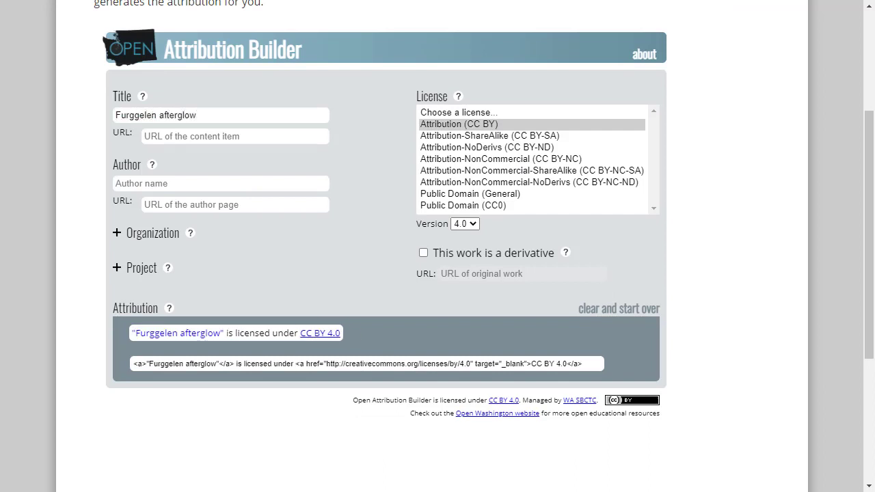
left_click(191, 136)
key("ctrl+v")
Enter the photographer's name and Flickr page link as author, then select the generated HTML code.
left_click(184, 183)
type("Lukas Schlagenhauf")
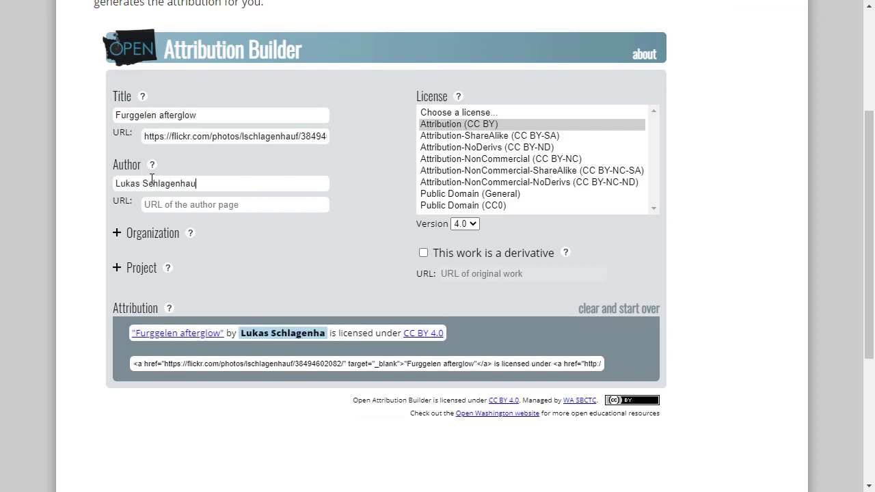
left_click(215, 205)
type("https://flickr.com/photos/lschlagenhauf/")
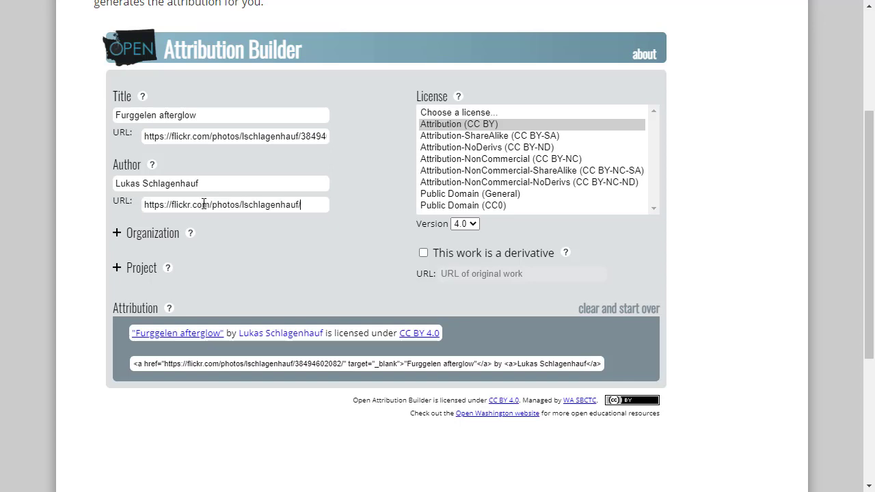
left_click(431, 363)
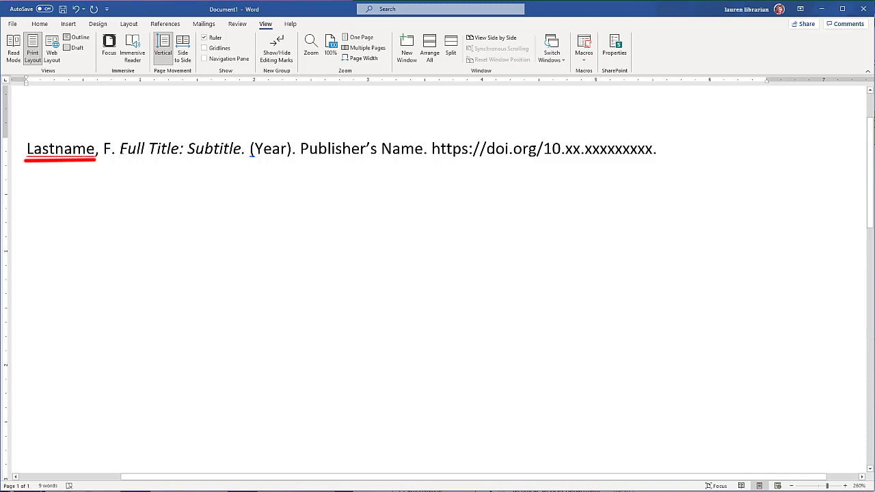
Delete the space between the author initial and the Full Title placeholder in the APA template.
left_click(119, 148)
key("BackSpace")
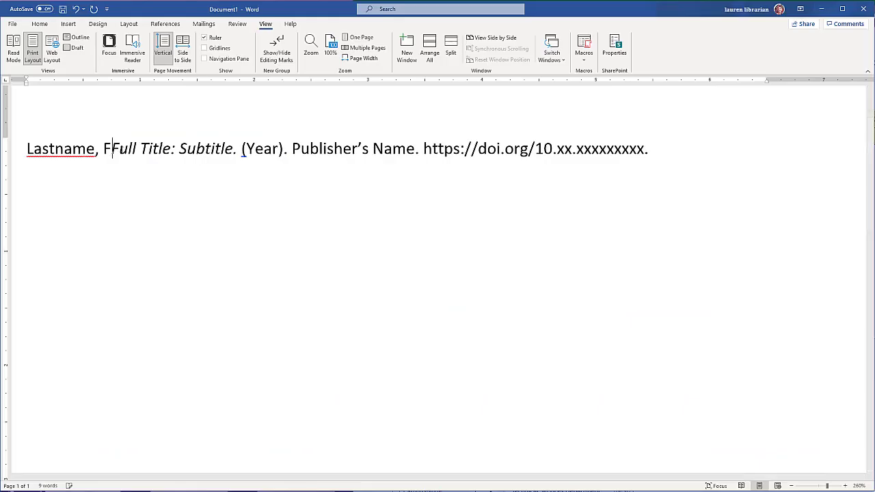
Remove the 'Lastname, F.' placeholder and replace 'Full Title: Subtitle' with the full textbook title.
key("BackSpace")
key("BackSpace")
key("BackSpace")
key("BackSpace")
key("BackSpace")
key("BackSpace")
key("BackSpace")
key("BackSpace")
key("BackSpace")
key("BackSpace")
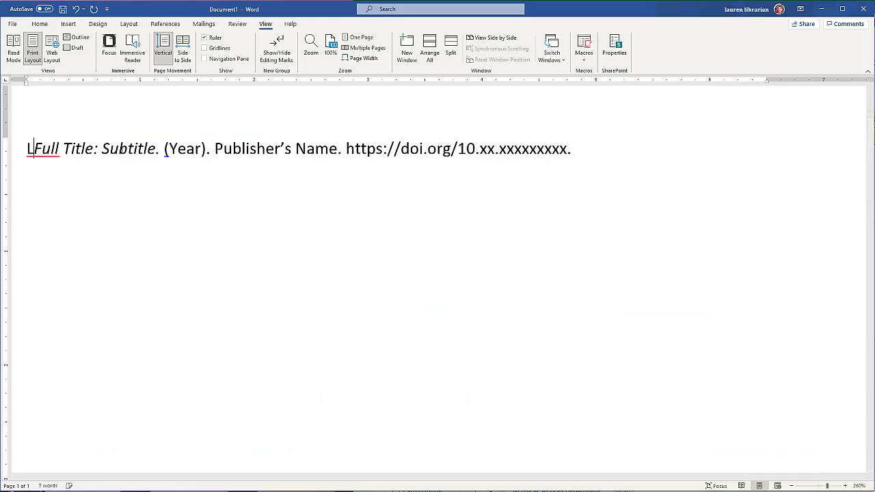
key("BackSpace")
left_click_drag(149, 149, 43, 149)
type("Communication")
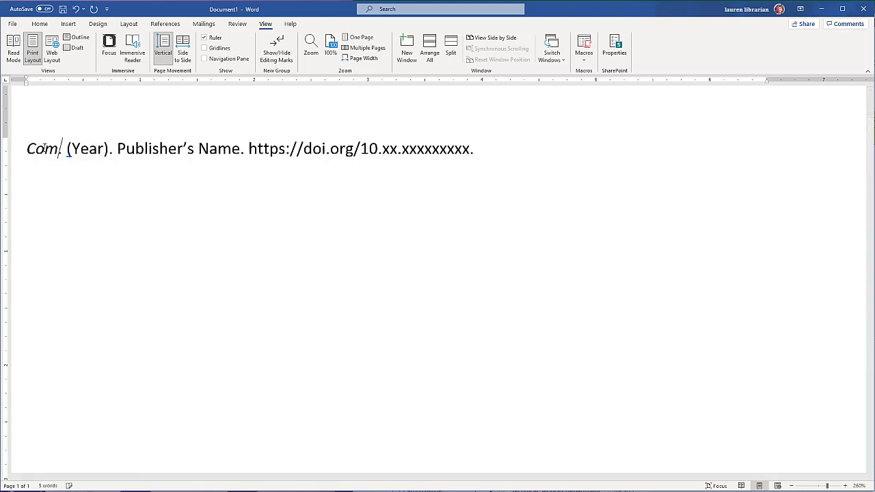
type(" in the Real Worl")
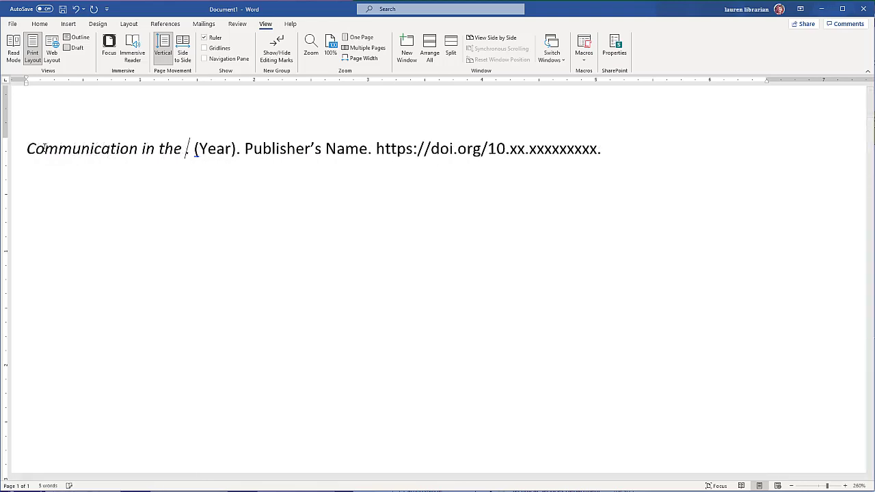
type("d: An ")
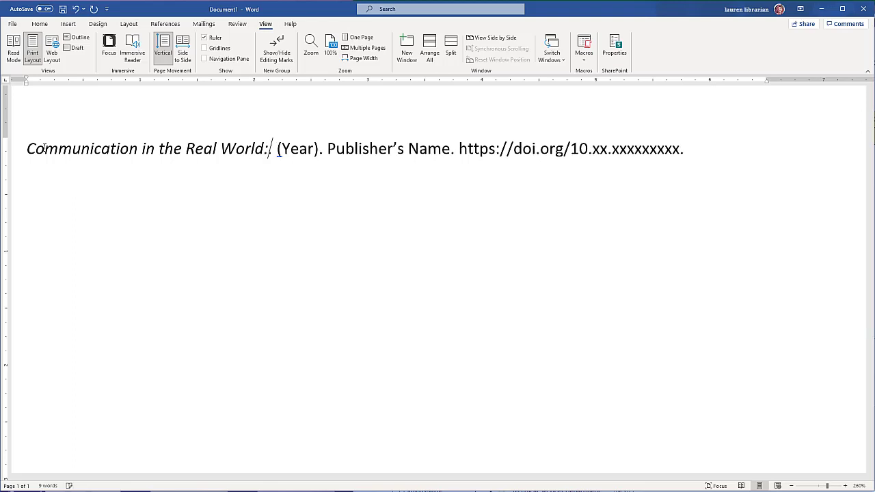
type("Introduction")
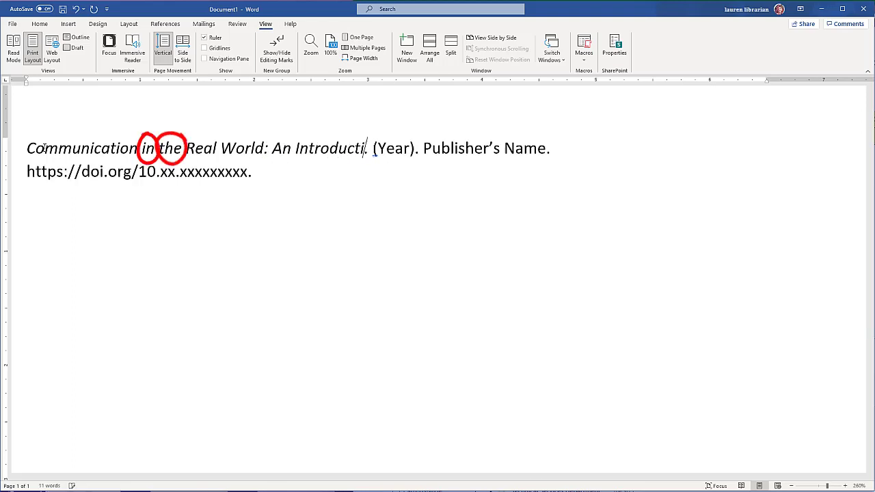
type(" to Communic")
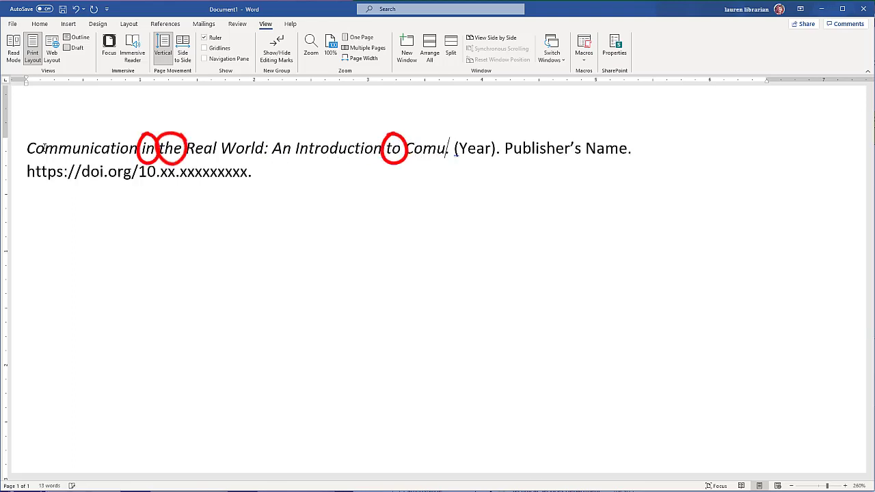
type("ation")
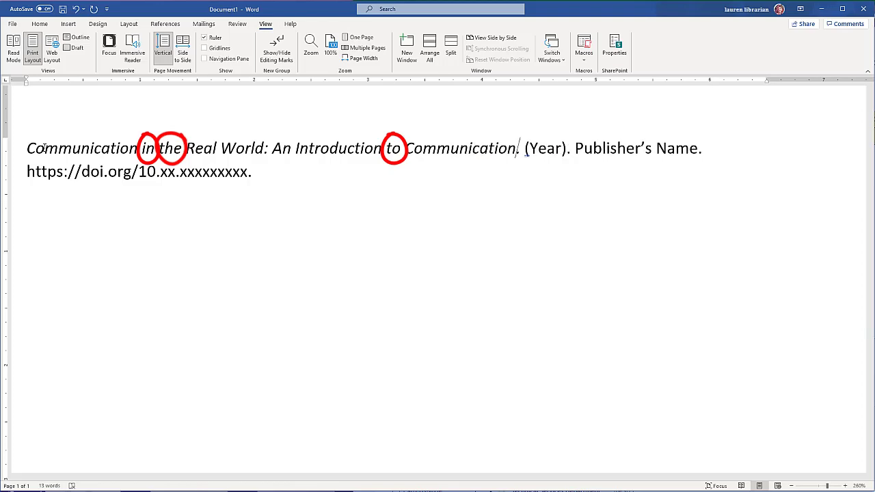
type(" Studies")
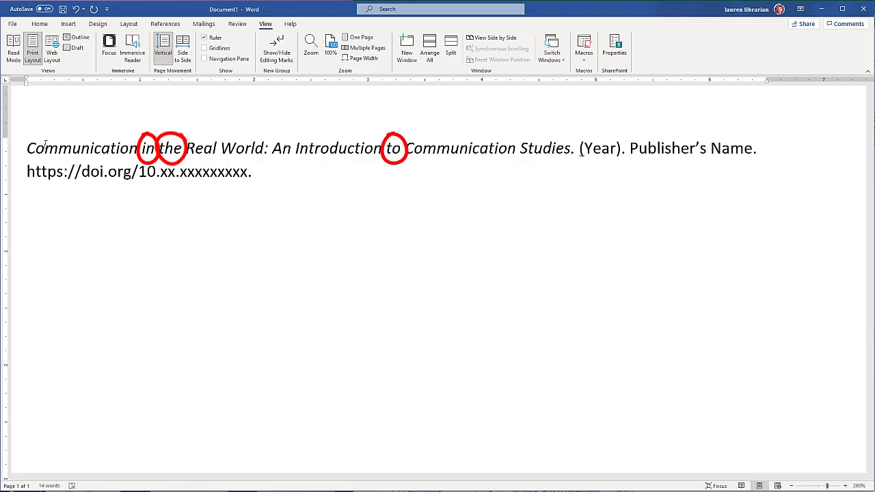
double_click(600, 148)
type("2016")
left_click_drag(633, 148, 755, 148)
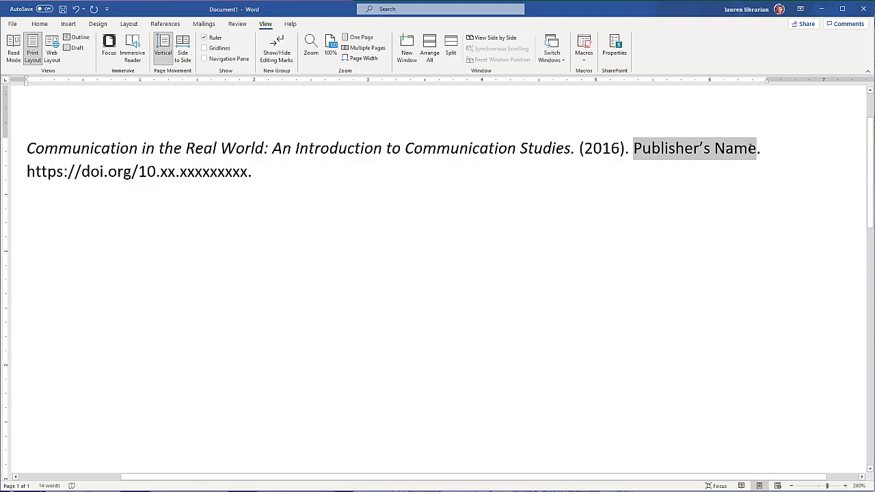
type("Univ")
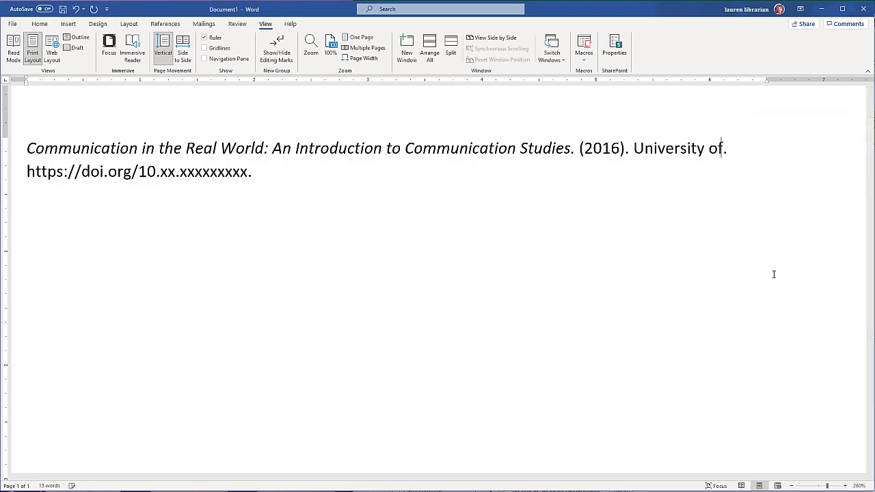
type("ersity of Minnesota Libr")
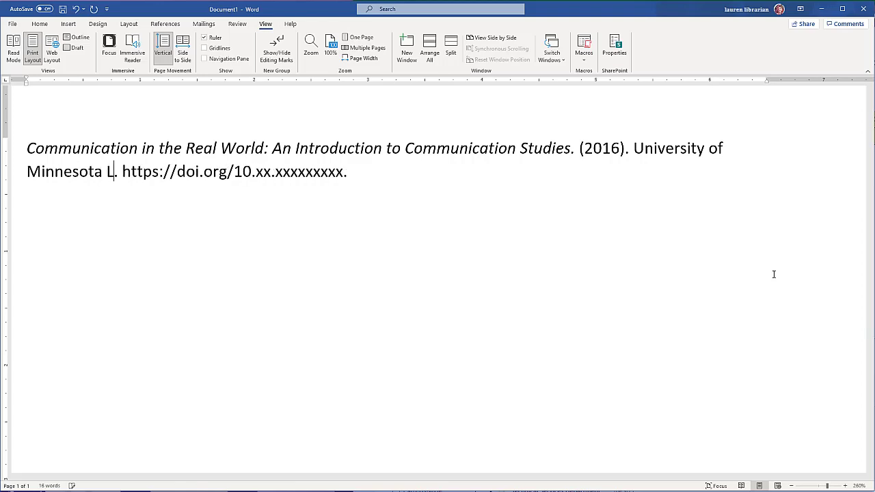
type("aries Pub")
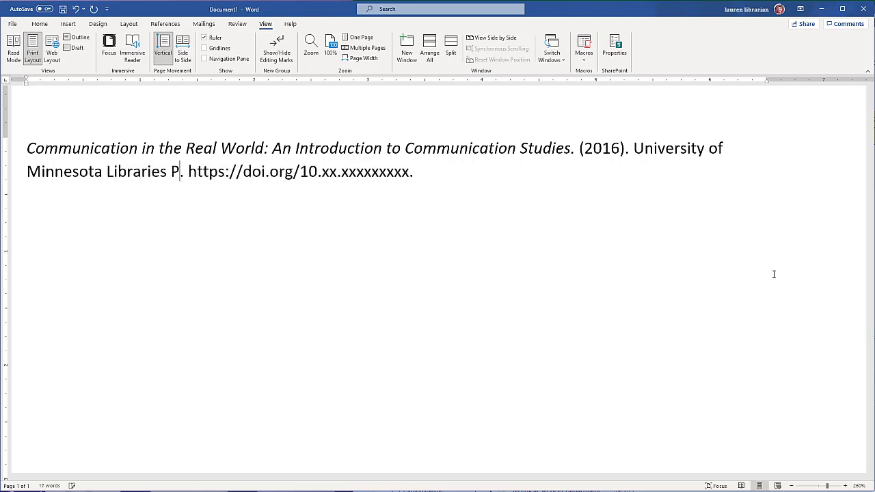
type("lishing")
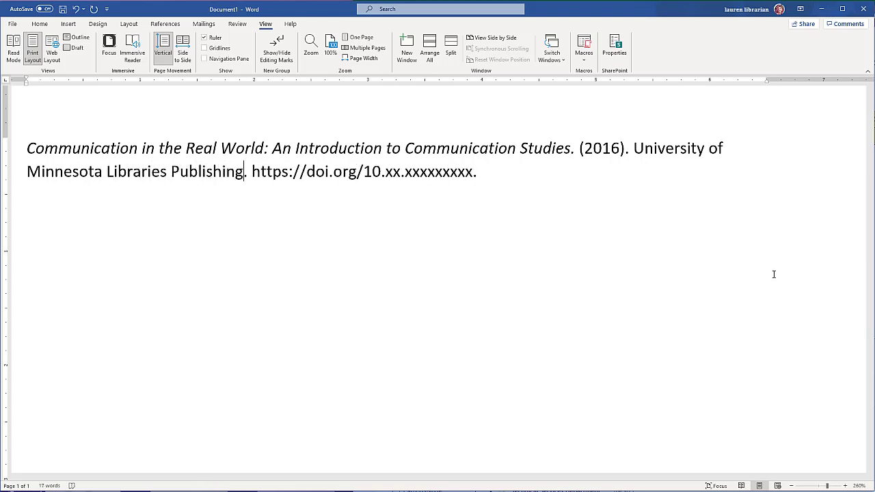
key("BackSpace")
key("BackSpace")
key("BackSpace")
key("BackSpace")
key("BackSpace")
key("BackSpace")
key("BackSpace")
key("BackSpace")
key("BackSpace")
key("BackSpace")
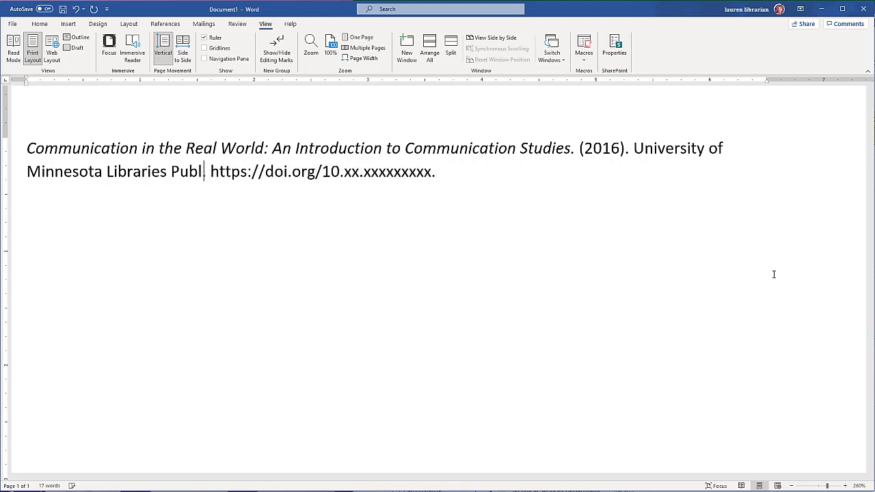
key("BackSpace")
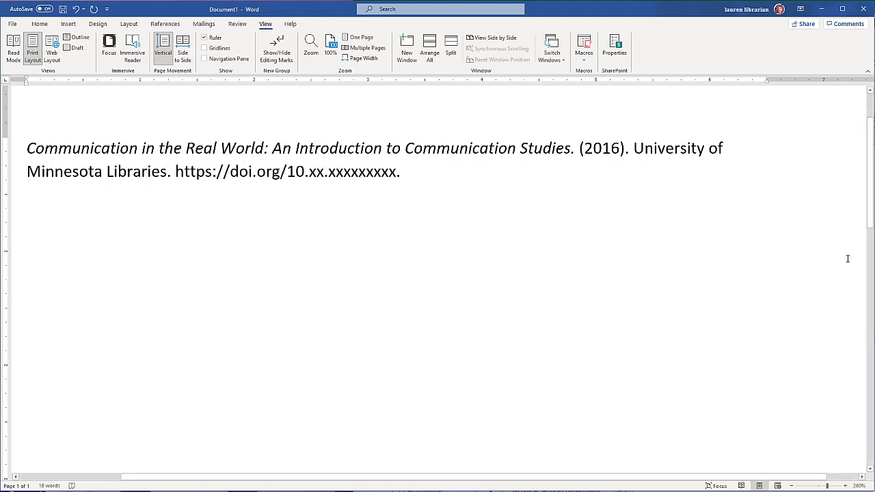
left_click_drag(403, 167, 192, 170)
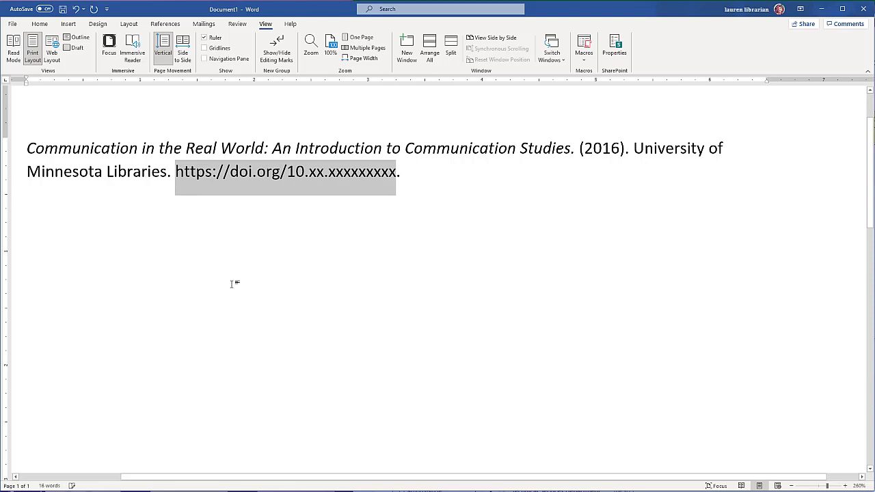
type("https://")
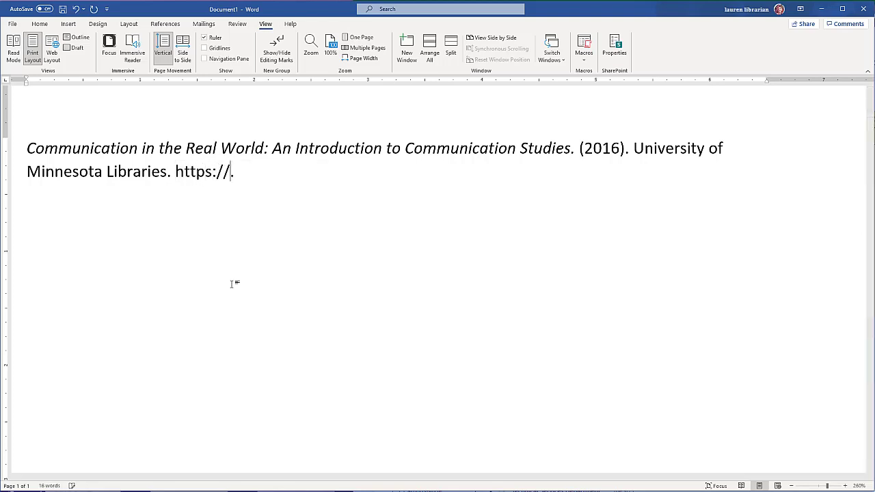
type("open")
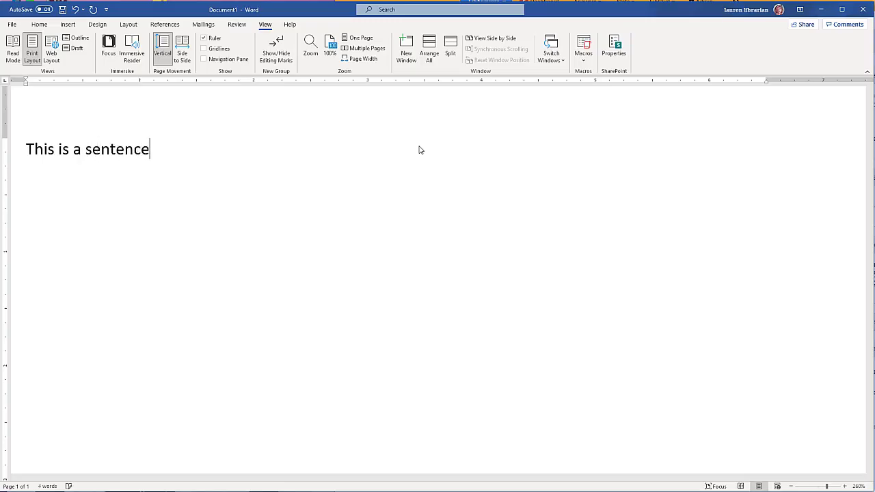
Type the sentence introducing a "quote from the OER textbook" with the citation '(Communication', italicizing Communication.
type("introducing a \"quote from the OER textbook\"")
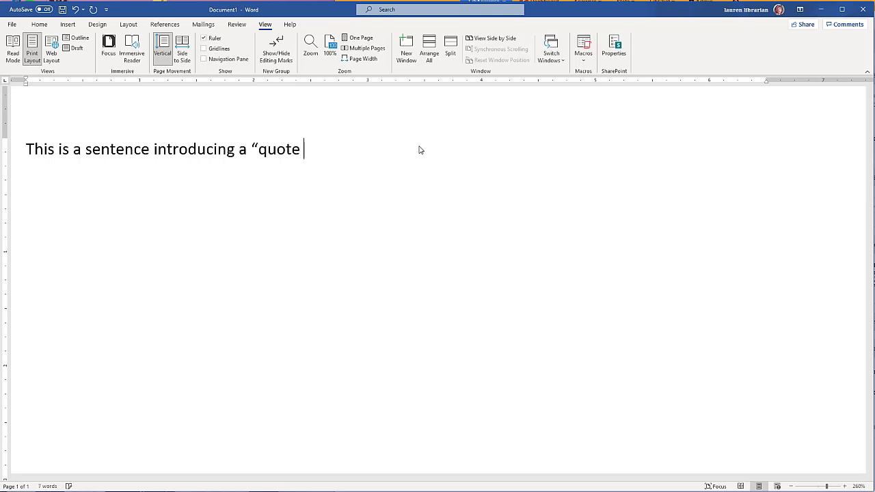
type(" (Communication")
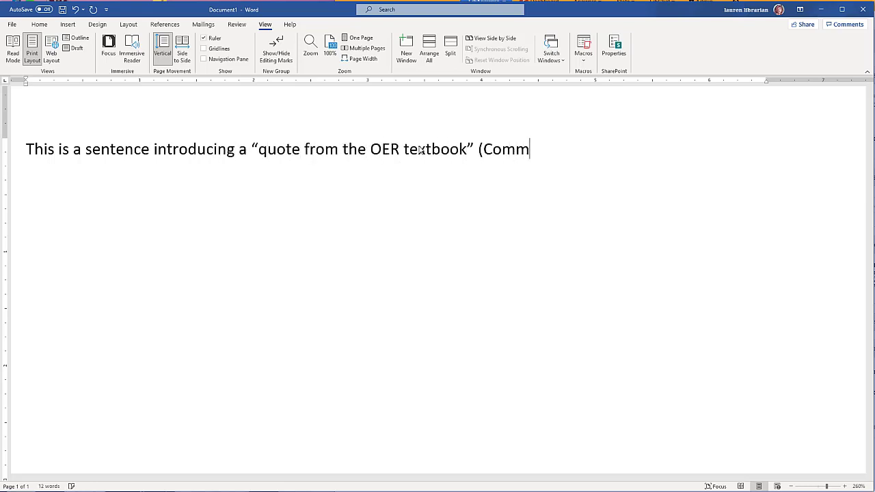
key("ctrl+shift+Left")
key("ctrl+shift+Left")
key("shift+Right")
key("ctrl+i")
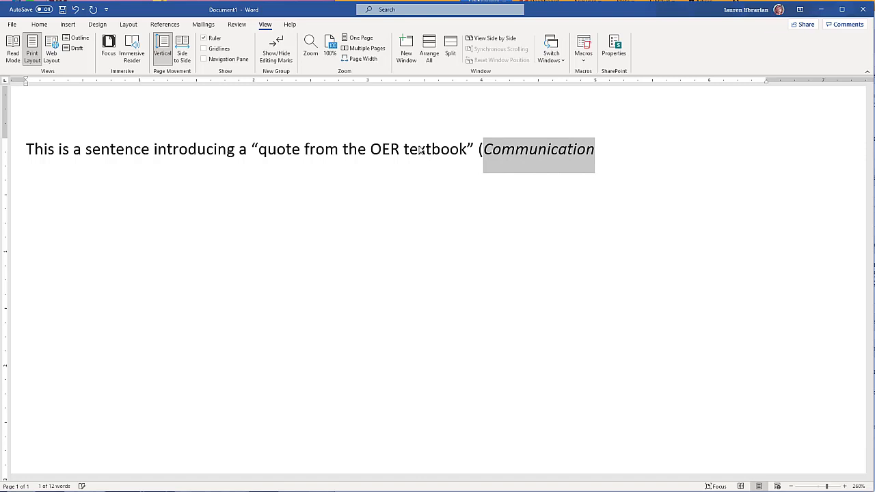
key("Right")
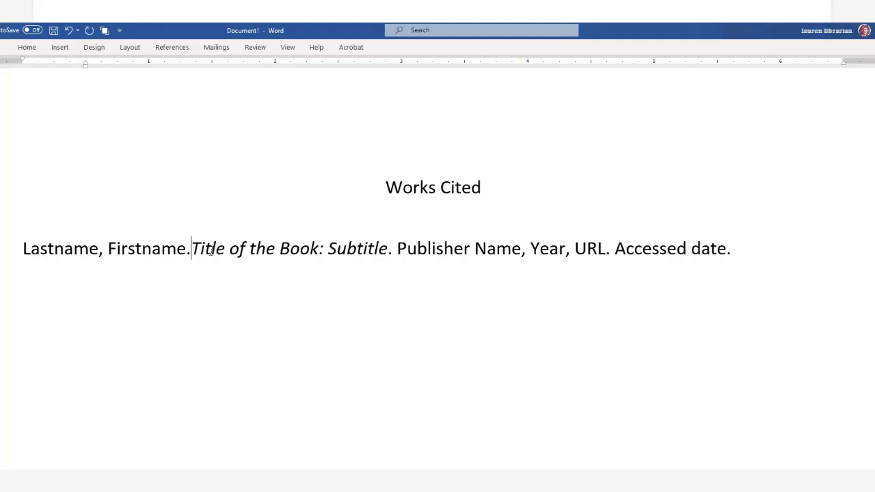
Delete 'Lastname, Firstname.' and type the italic title 'Communication in the Real World: An Introduction to Communication Studies'.
key("BackSpace")
key("BackSpace")
key("BackSpace")
key("BackSpace")
key("BackSpace")
key("BackSpace")
key("BackSpace")
key("BackSpace")
key("BackSpace")
key("BackSpace")
key("BackSpace")
key("BackSpace")
key("BackSpace")
key("BackSpace")
key("BackSpace")
key("BackSpace")
key("BackSpace")
key("BackSpace")
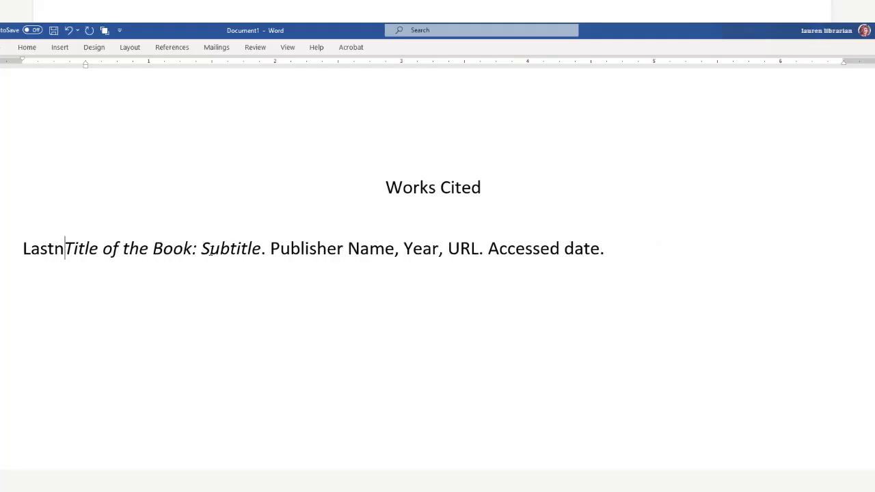
key("BackSpace")
key("BackSpace")
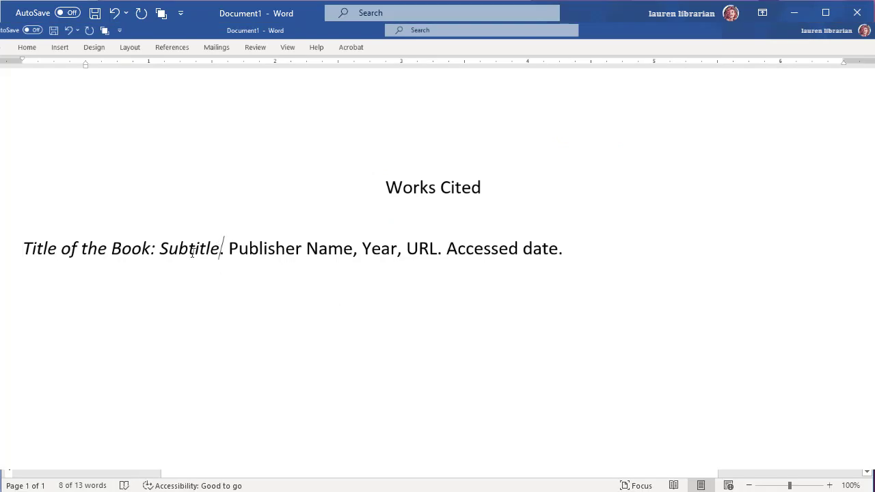
left_click_drag(192, 251, 45, 254)
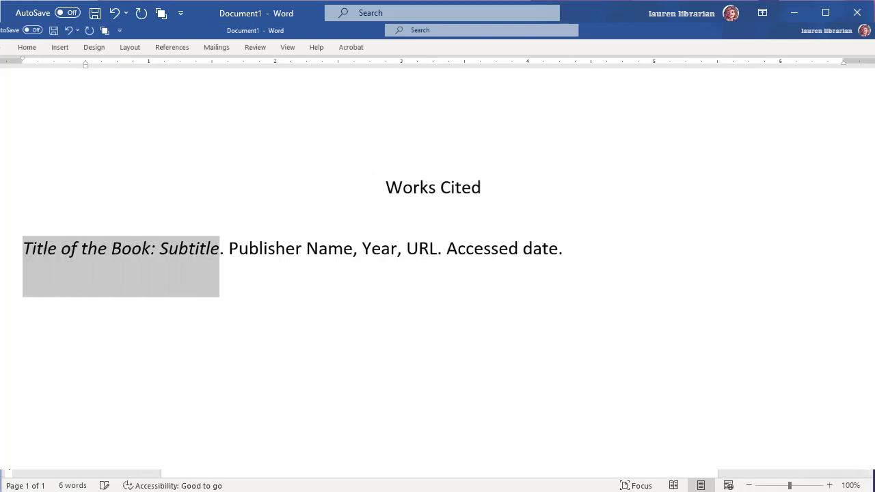
type("Communication")
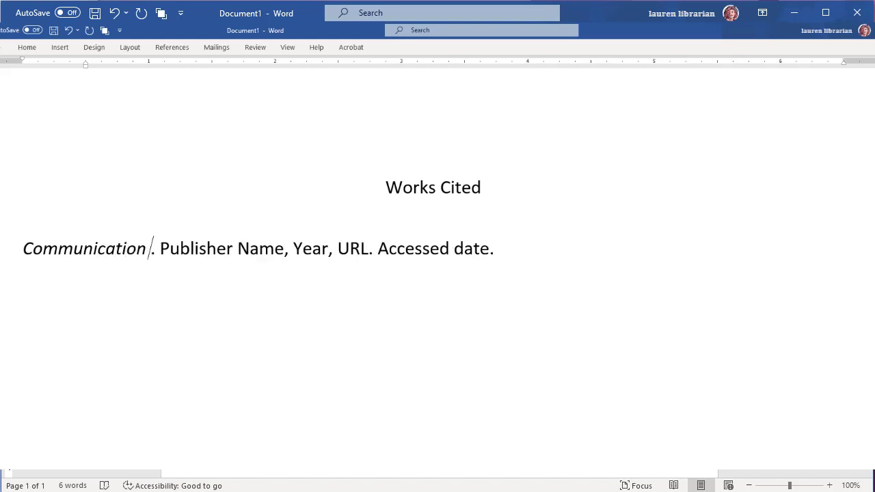
type(" in the Real")
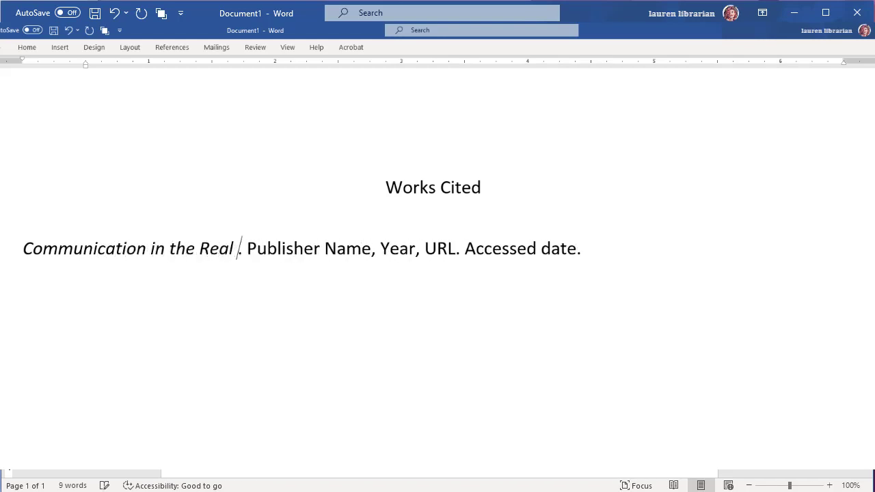
type(" World: ")
type("An Introductio")
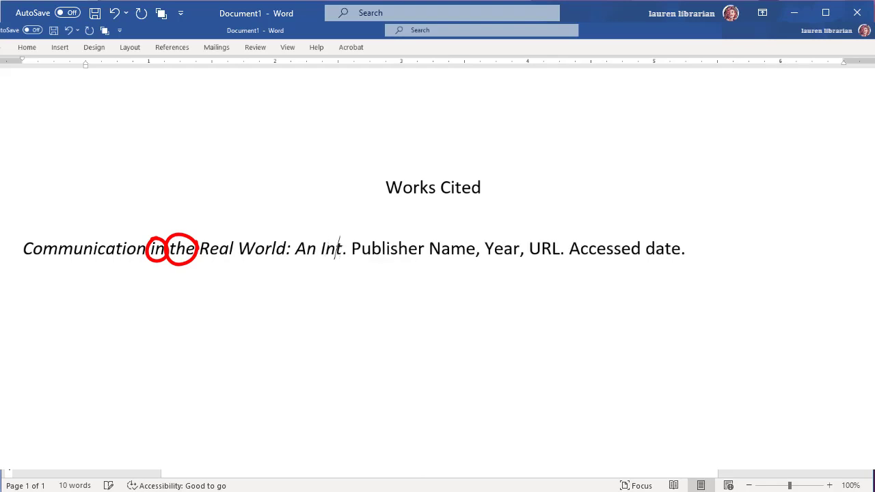
type("n to")
key("BackSpace")
key("BackSpace")
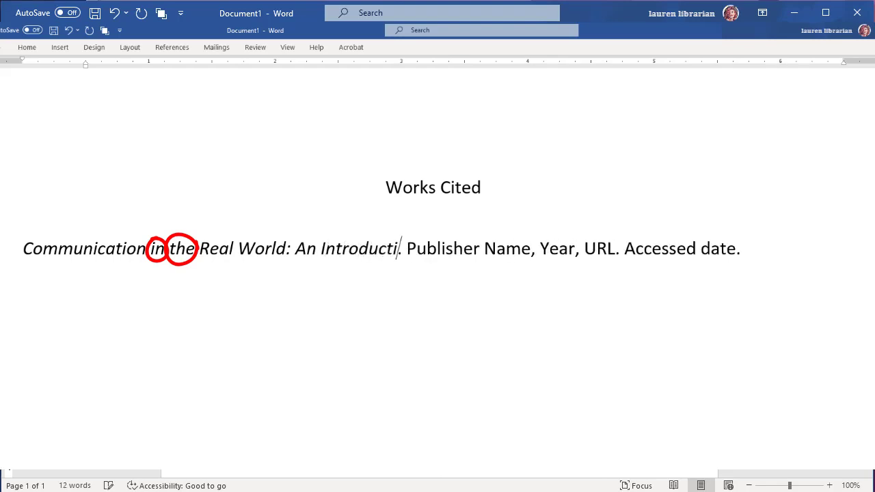
type("on to ")
type("Communication")
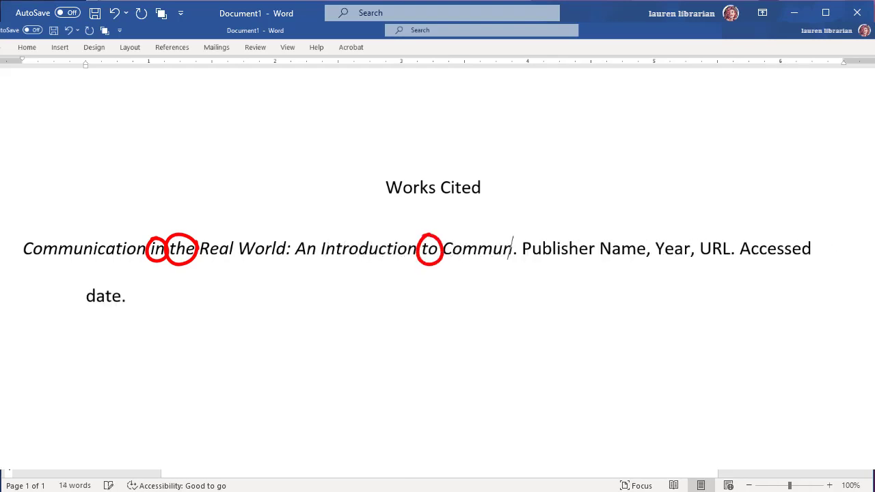
type(" Studies")
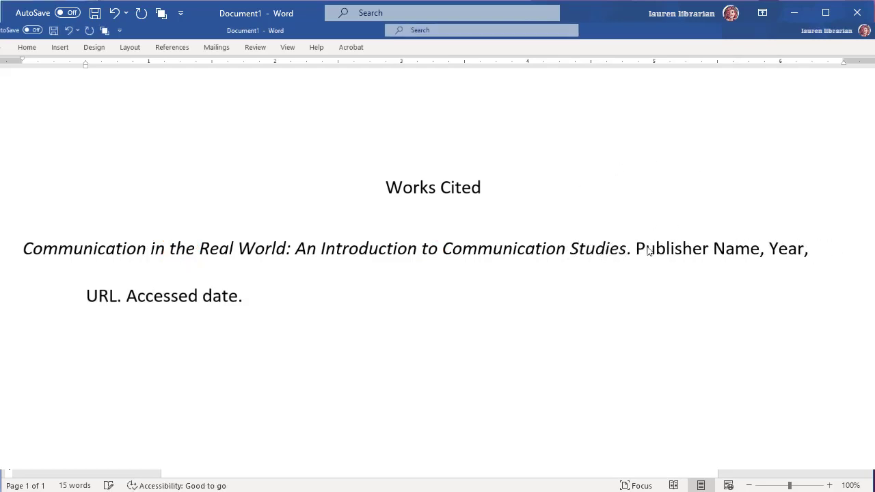
Replace the Publisher Name and Year placeholders with University of Minnesota Libraries Publishing and 2016.
left_click_drag(636, 248, 759, 249)
type("University of")
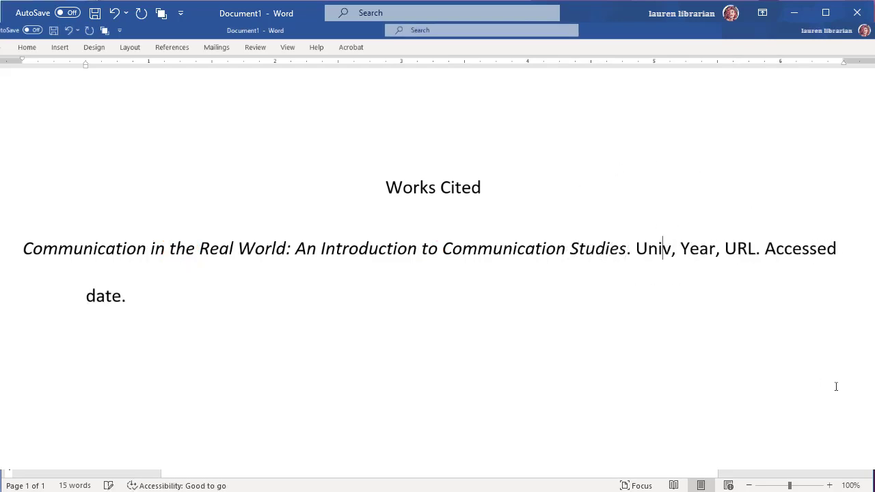
type(" Minnesto")
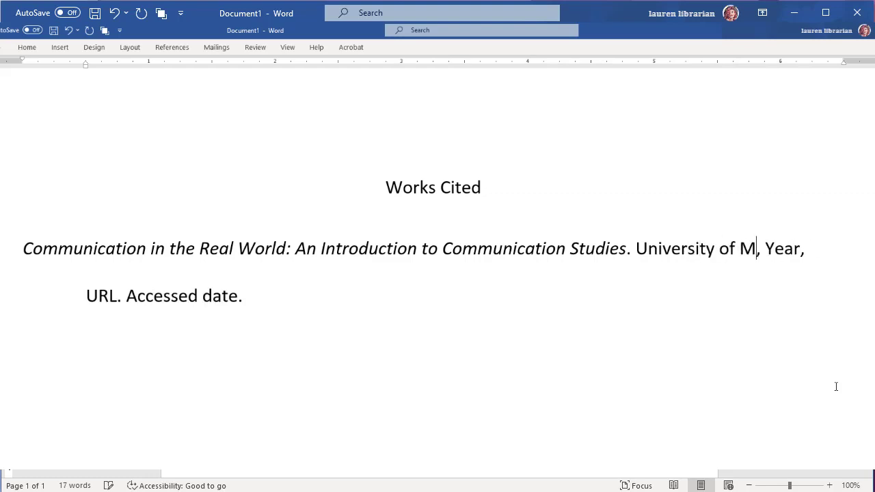
type("a")
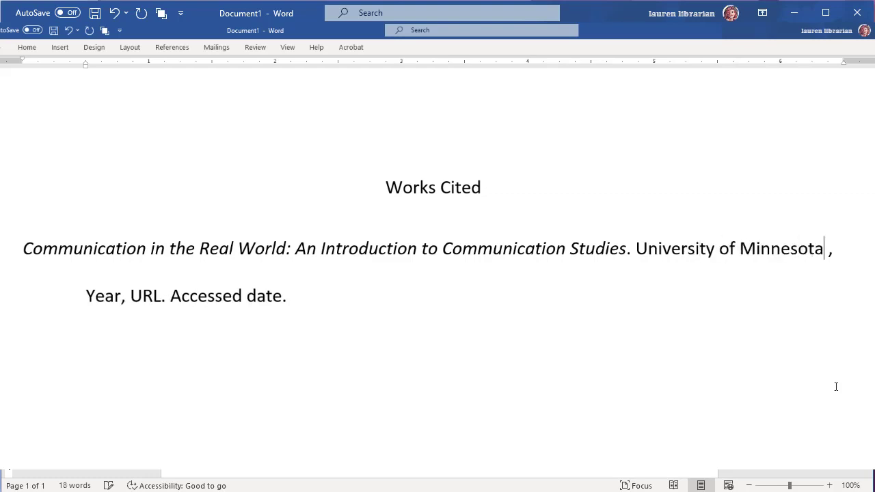
type(" Libraries Publishing")
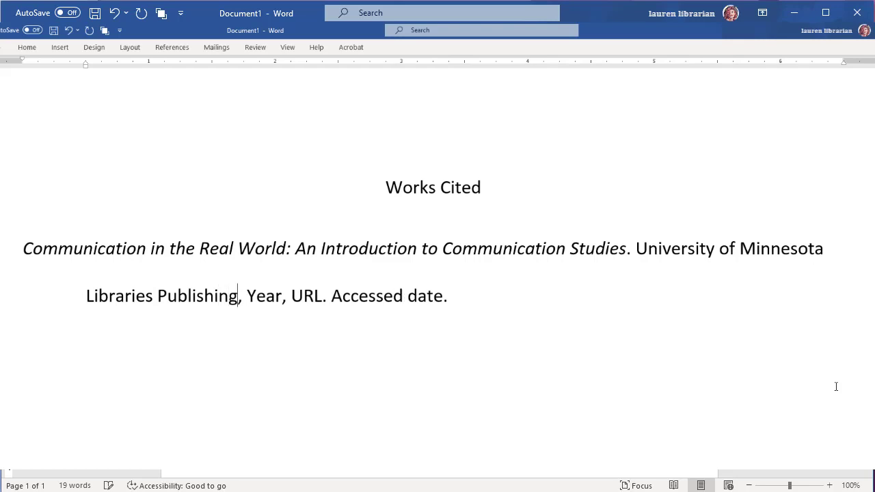
key("shift+Right")
key("shift+Right")
key("shift+Right")
key("shift+Right")
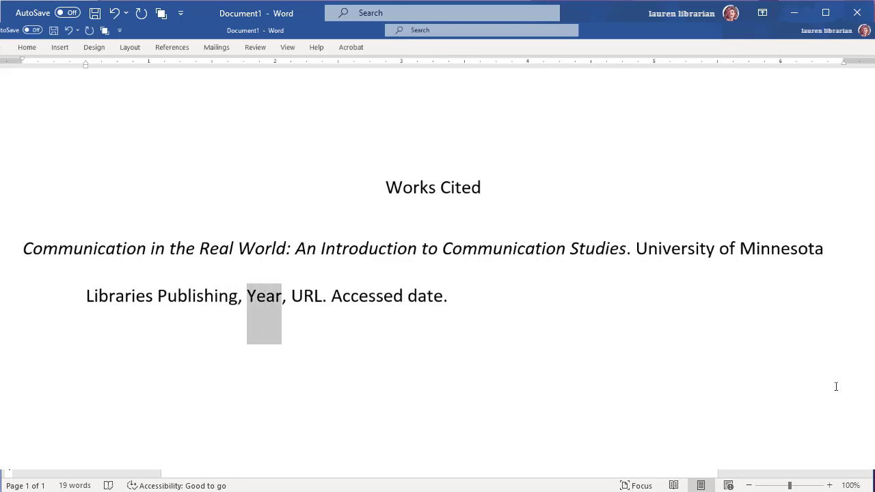
type("2016")
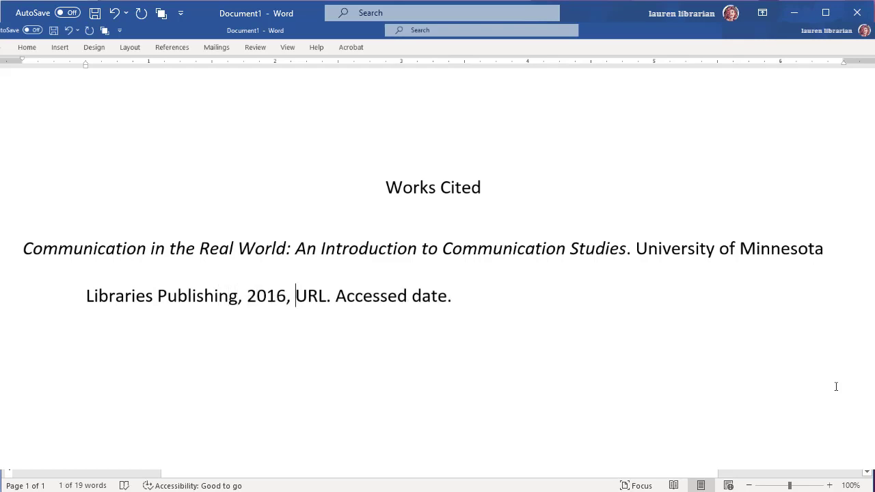
key("shift+Right")
key("shift+Right")
key("shift+Right")
type("https://")
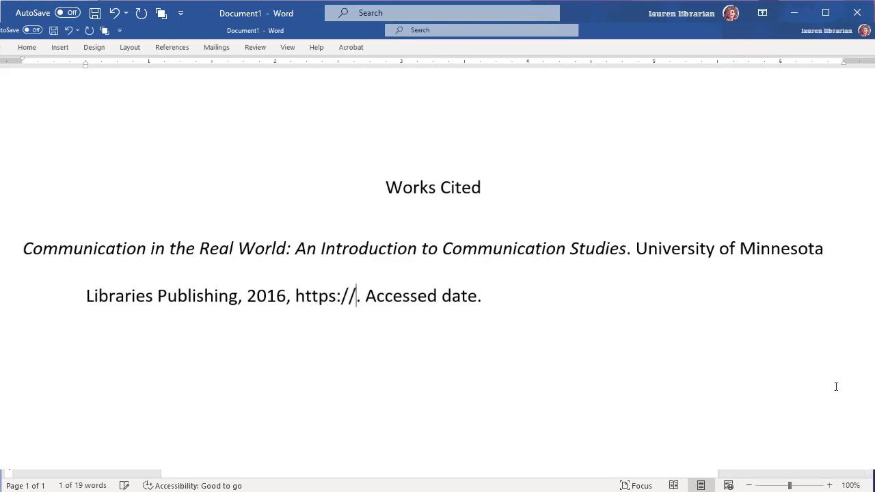
type("open.lib.umn.edu")
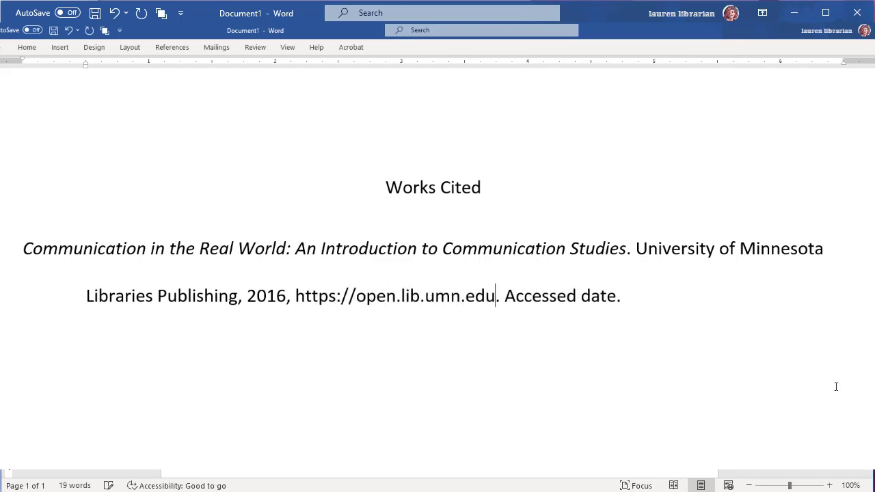
type("/communication")
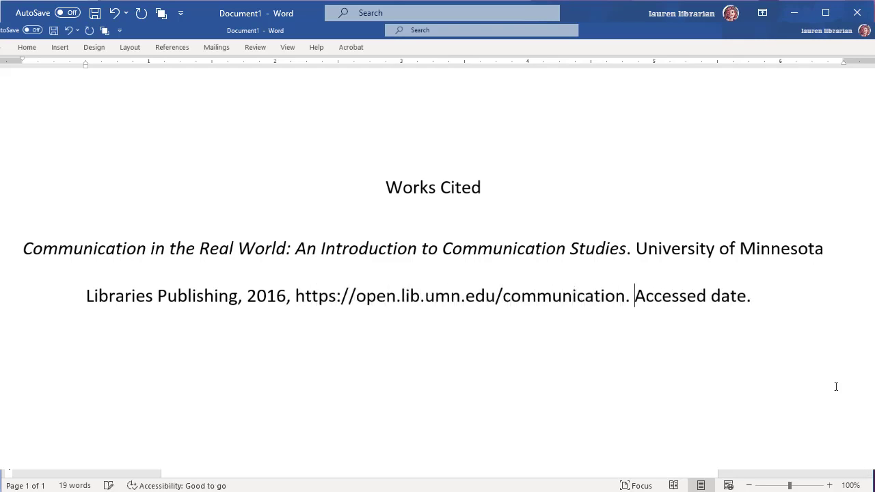
key("shift+Right")
key("shift+Right")
key("shift+Right")
key("shift+Right")
type("19 Aug. 2021")
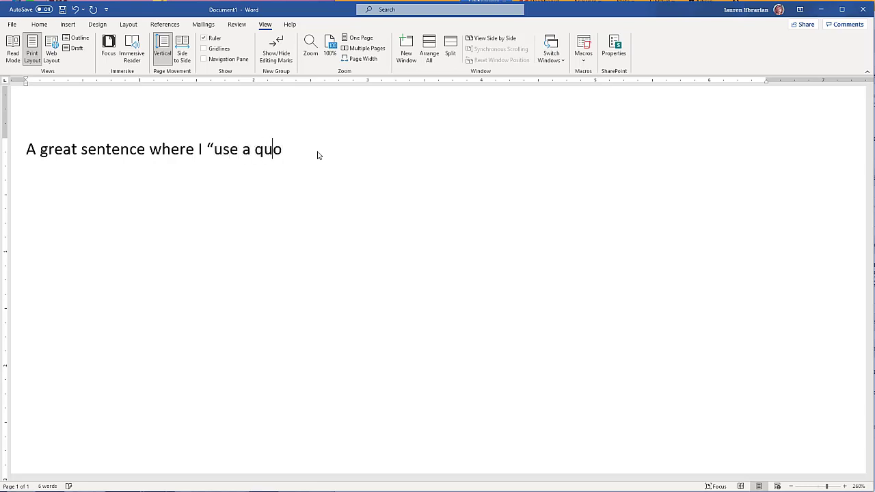
Finish the quoted sentence "use a quote from an OER textbook" with the citation (Communication), italicizing Communication.
type("te from an OER textbook”")
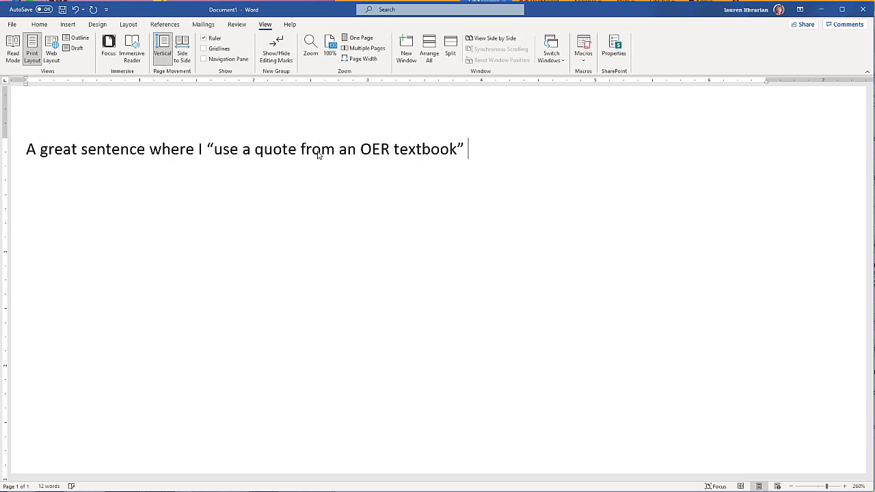
type("\" (Communication).")
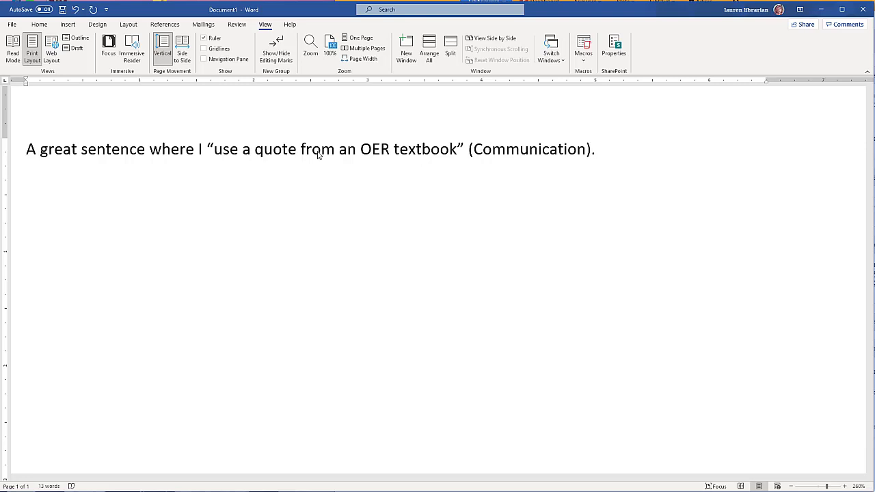
key("ctrl+i")
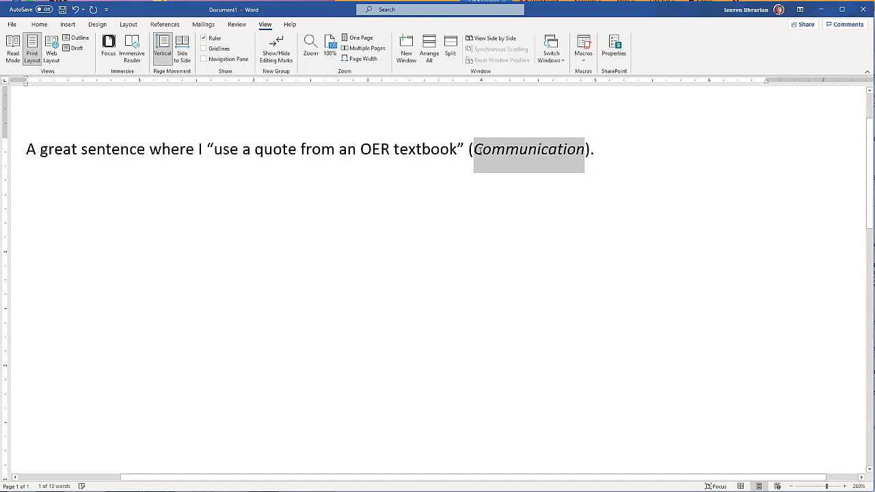